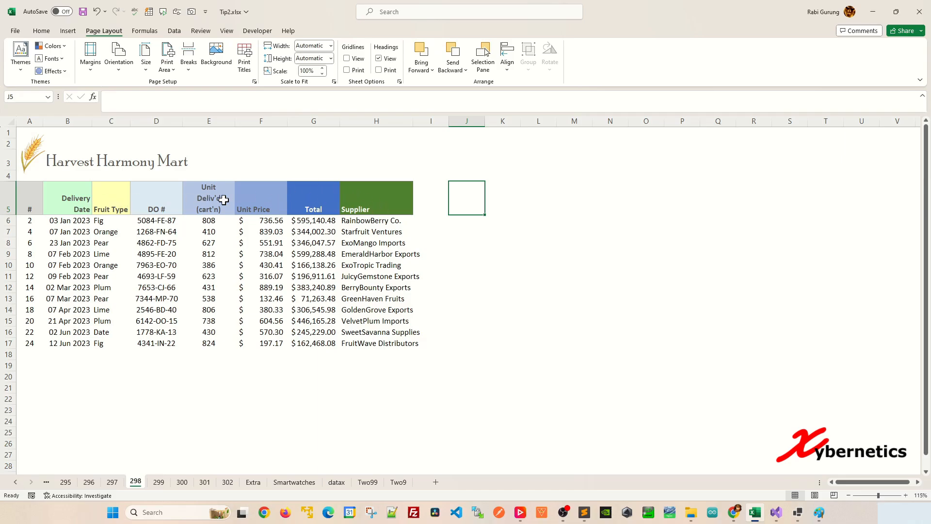
Enter =FILTER(A5:H17,{0,1,0,1,0,0,0,0}) in J5 to extract the Delivery Date and DO # columns
type("=FILTER(")
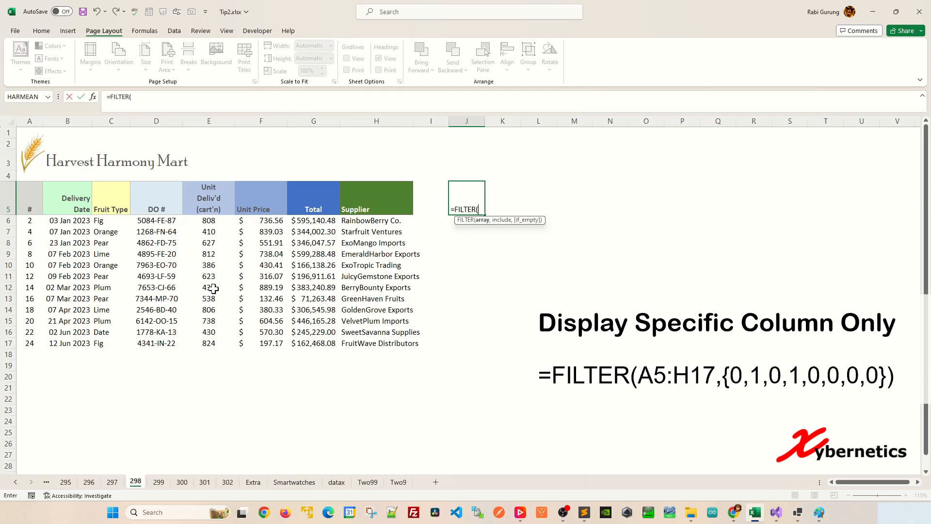
left_click_drag(29, 207, 396, 343)
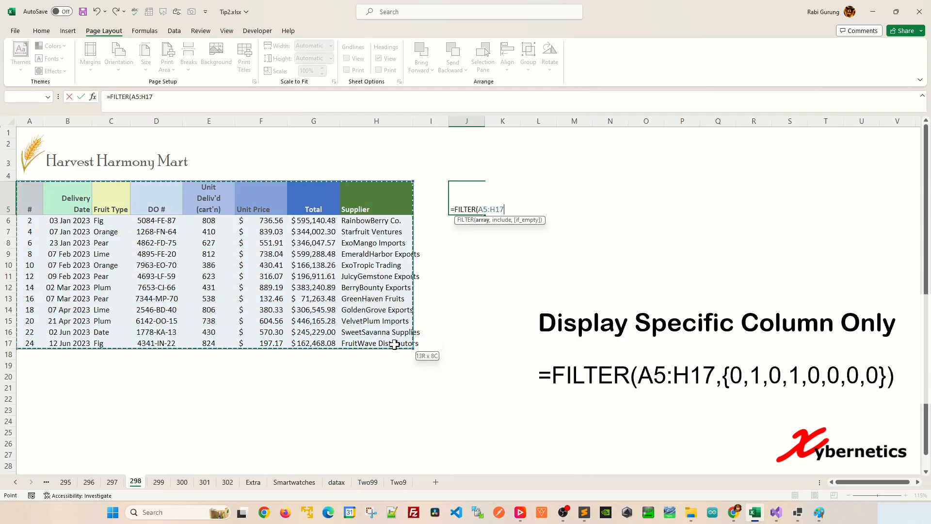
type(",{0,1")
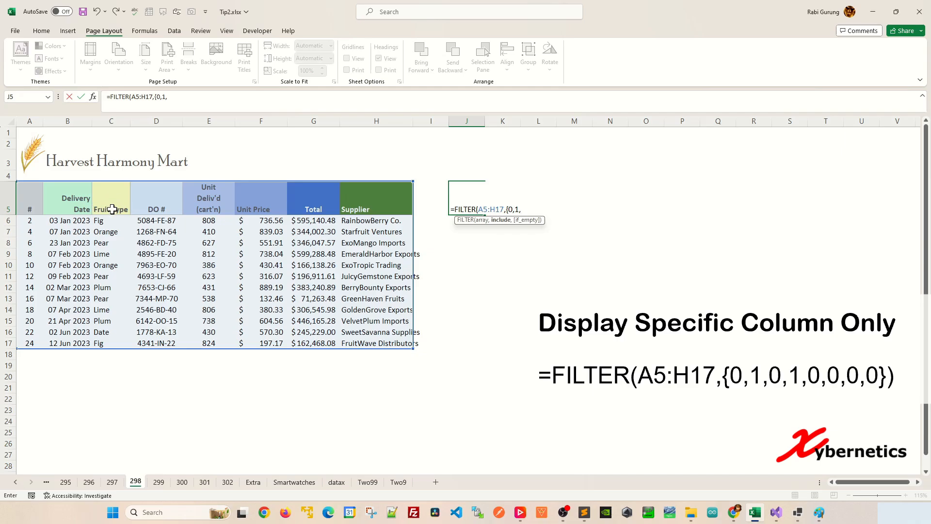
type(",1,0,1,0,0,0,0")
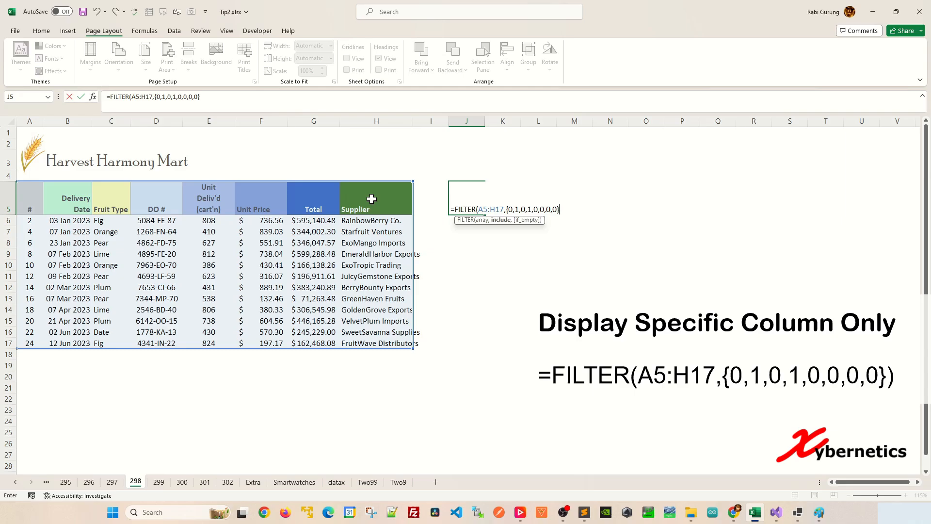
key("Return")
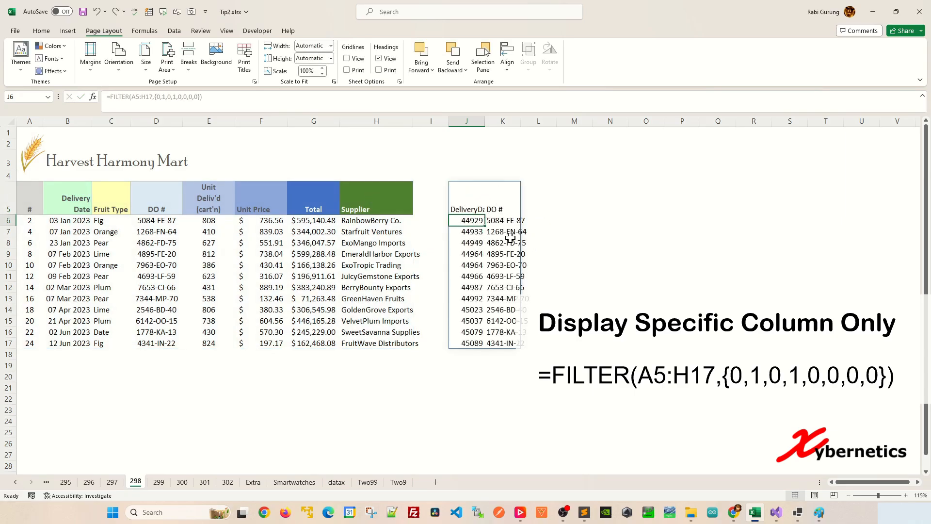
Format the serial numbers in J6:J17 as dates of the type 2012-03-14
left_click(474, 343, "shift")
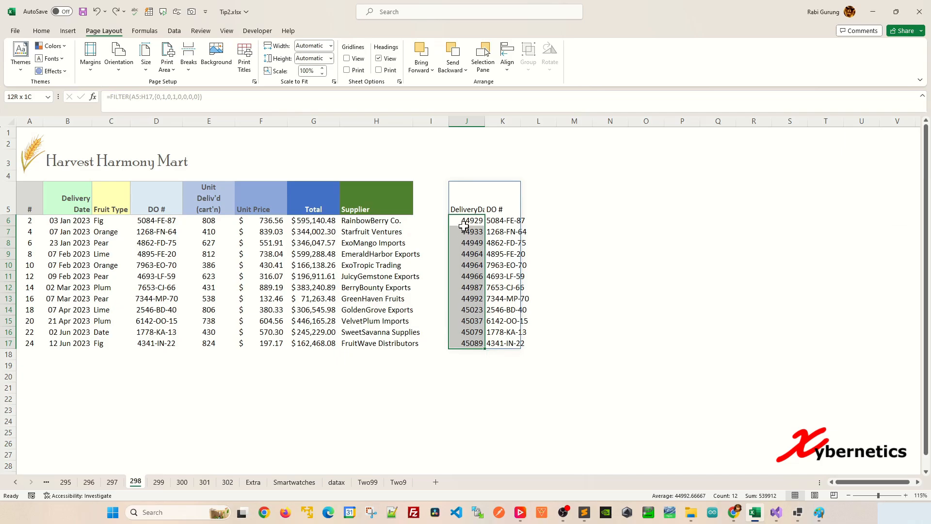
key("ctrl+1")
left_click_drag(272, 117, 328, 113)
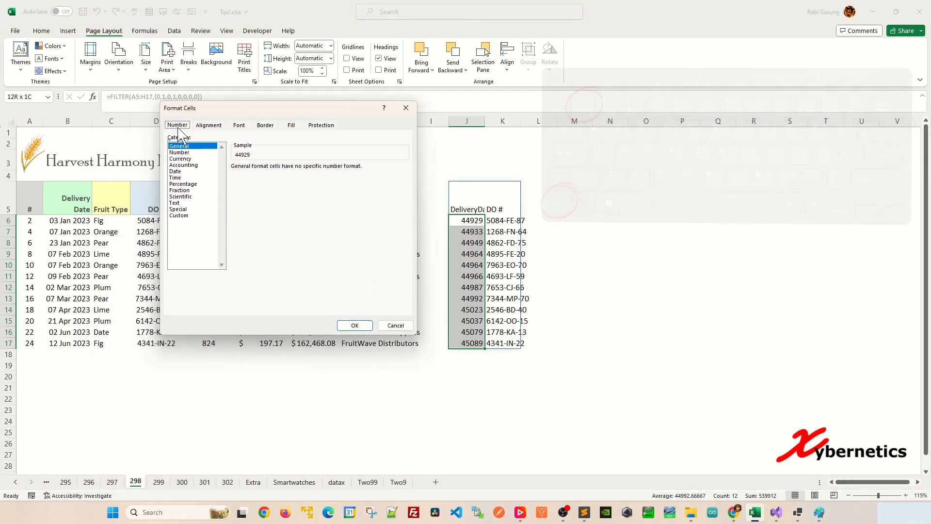
left_click(182, 172)
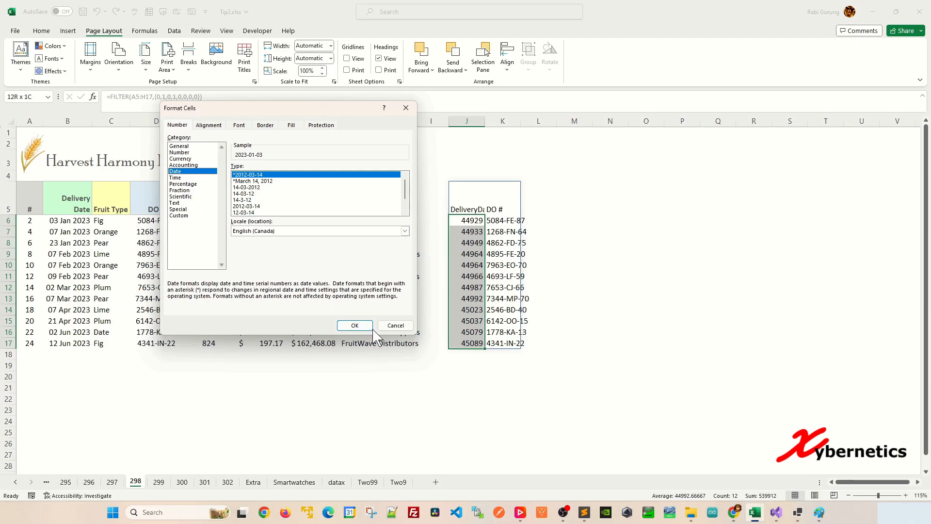
left_click(355, 325)
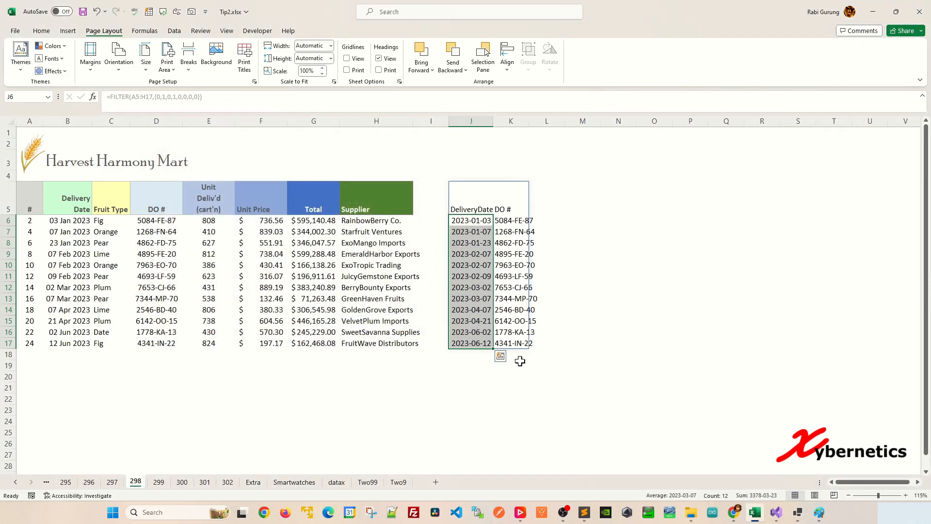
left_click(480, 218)
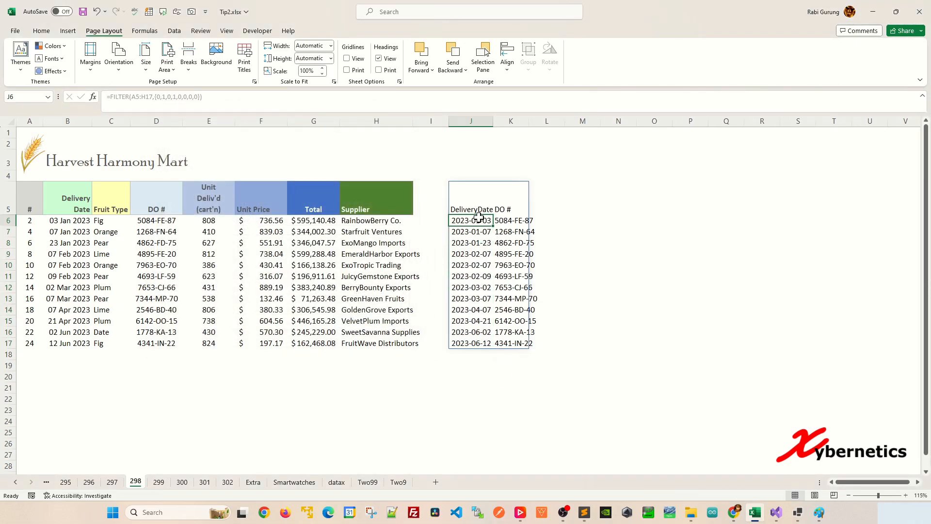
Try the J5 formula with the include array shortened to {0,1,0,1,0,0,0}, and undo that change
left_click(480, 207)
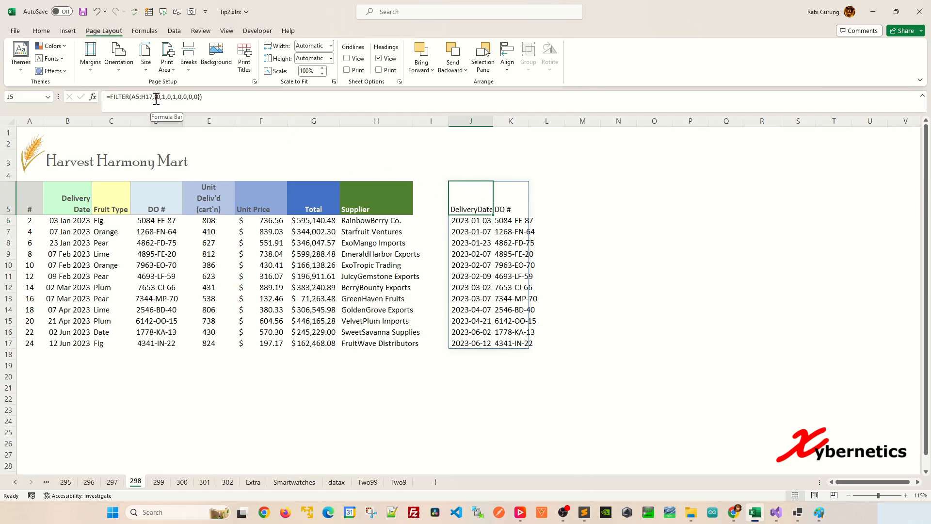
left_click_drag(155, 97, 198, 95)
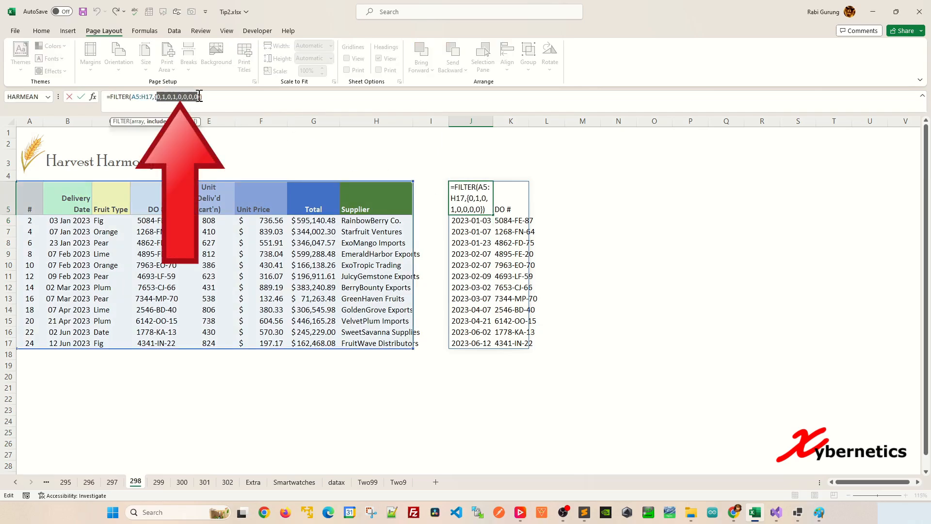
left_click(195, 100)
key("BackSpace")
key("BackSpace")
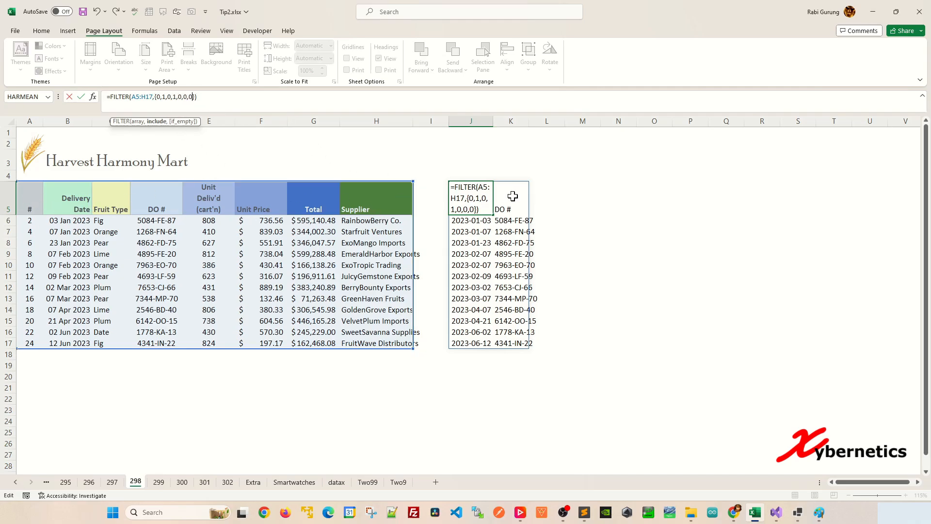
key("Return")
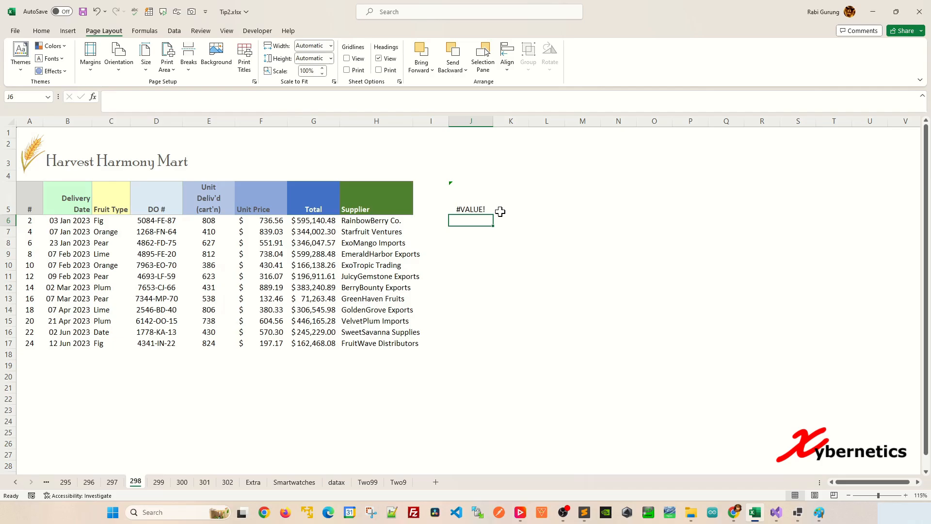
left_click(479, 203)
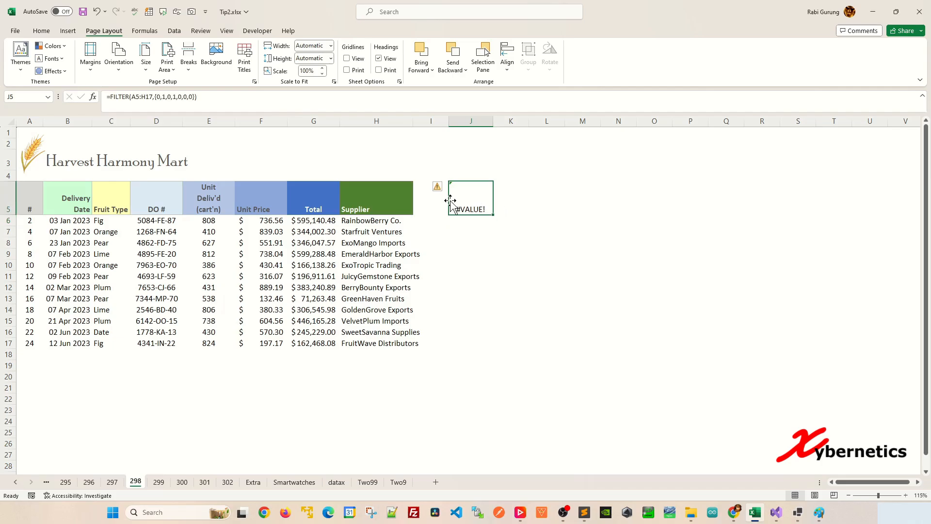
key("ctrl+z")
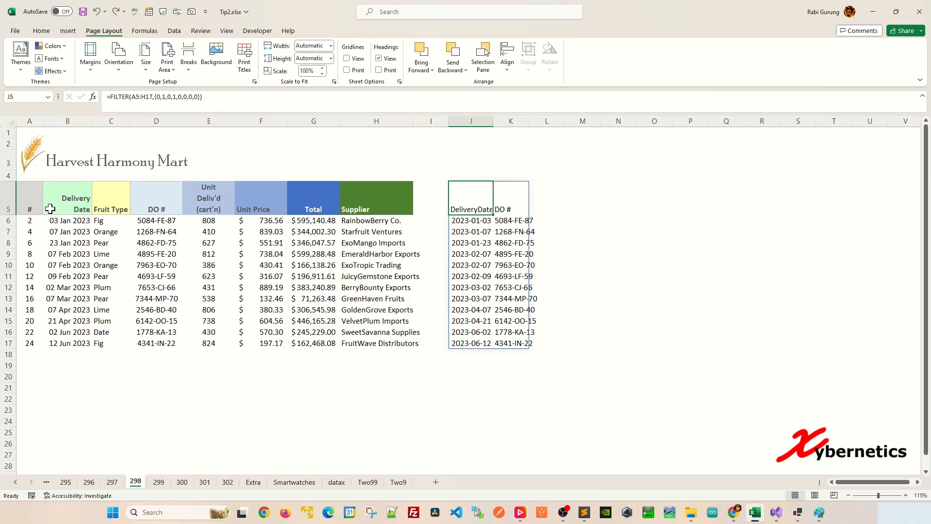
left_click_drag(29, 123, 726, 123)
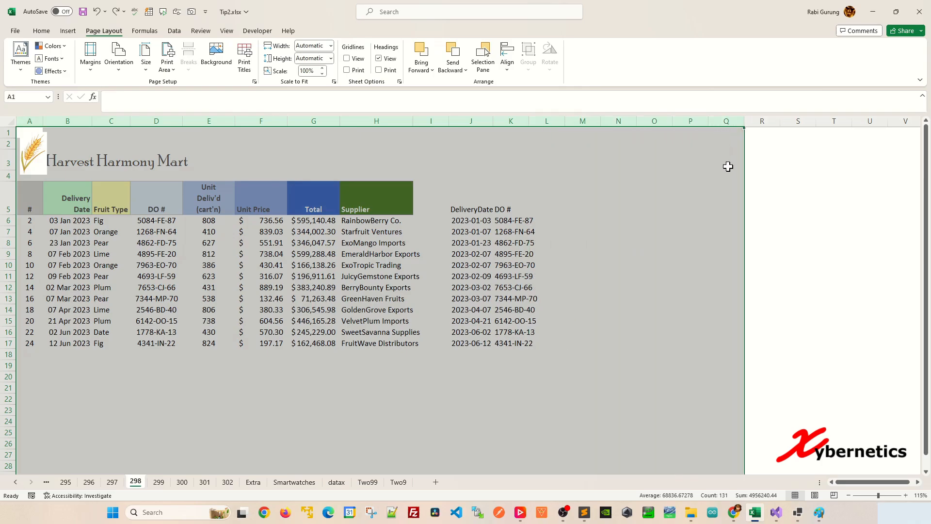
left_click(618, 219)
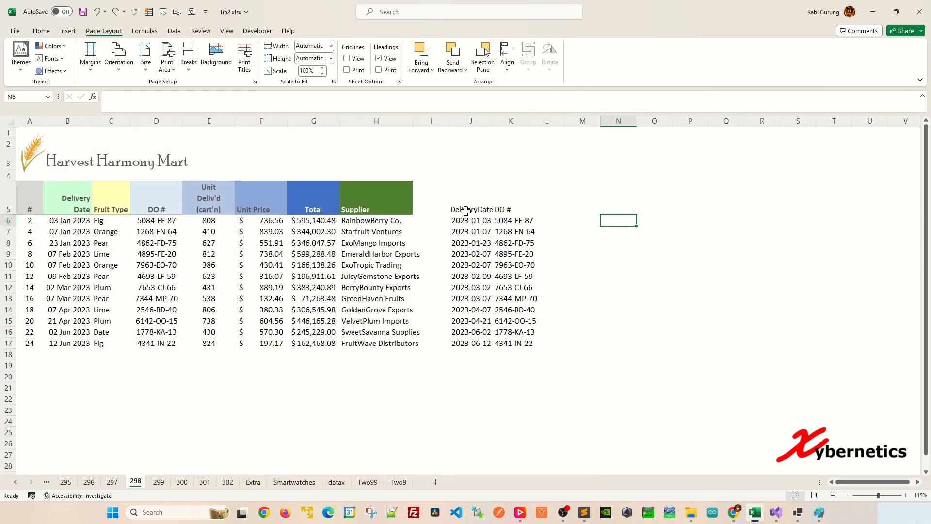
Begin a FILTER formula in N5 with A5:H17 as its array
left_click(607, 203)
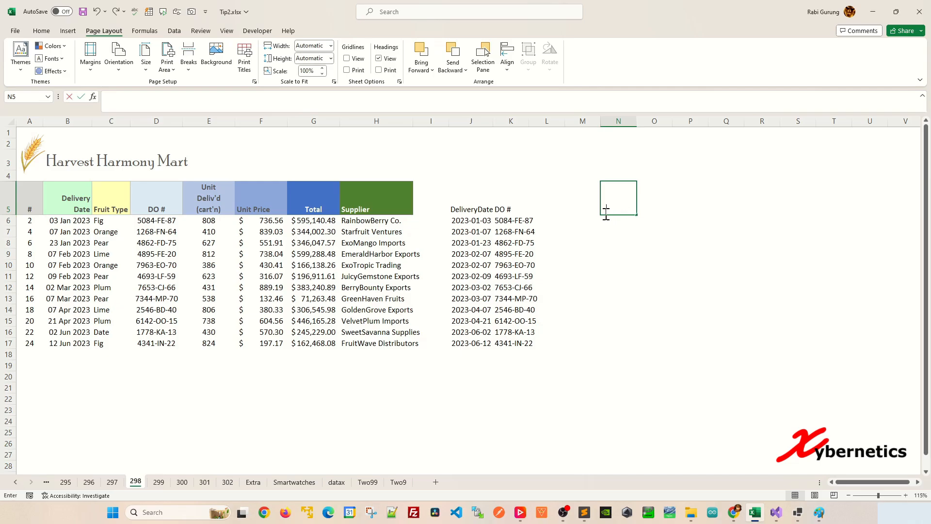
type("=FILTER(")
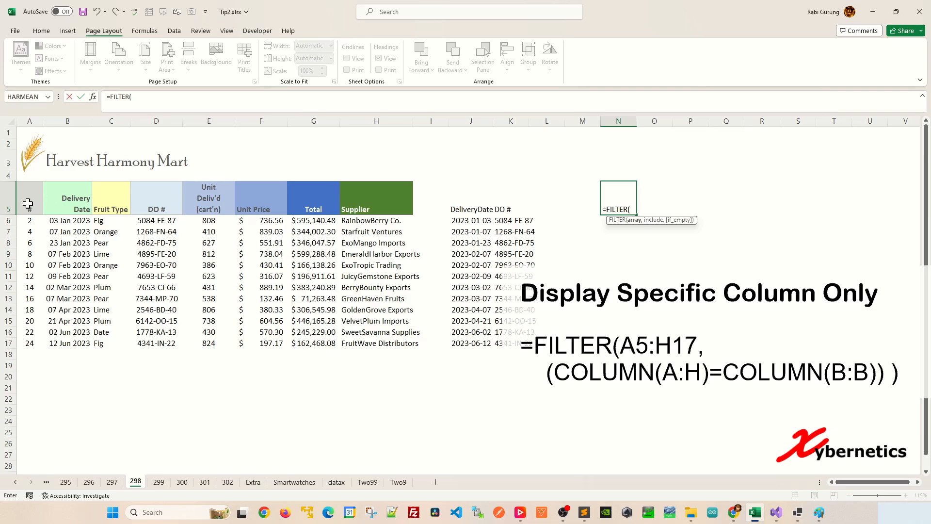
left_click_drag(27, 204, 407, 346)
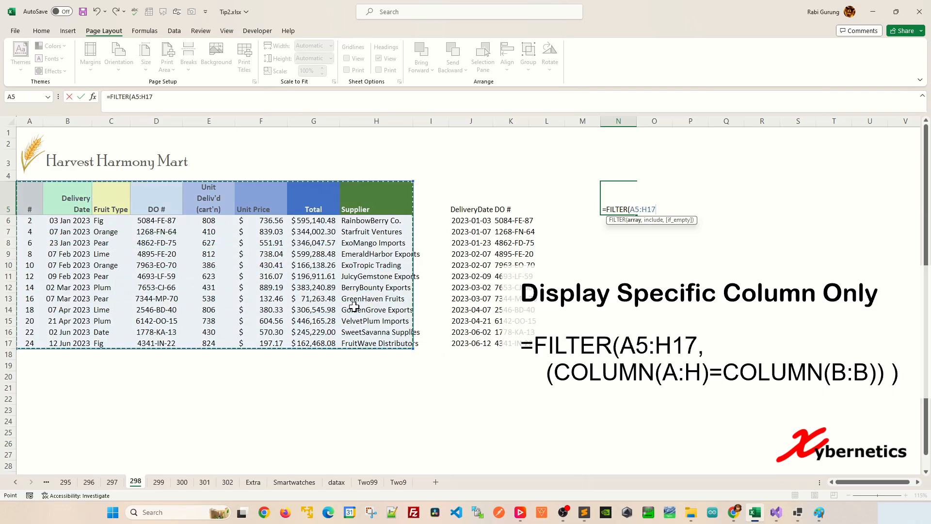
type(",")
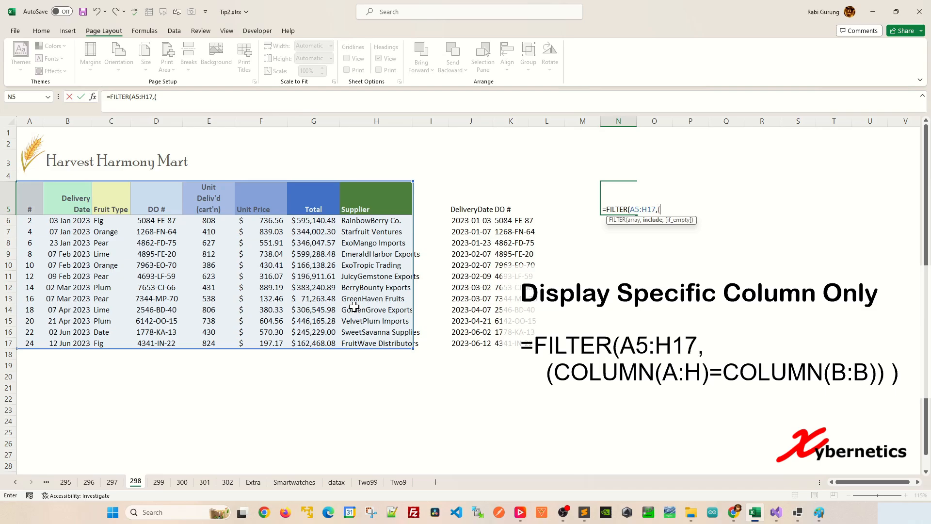
type("(COLUMN")
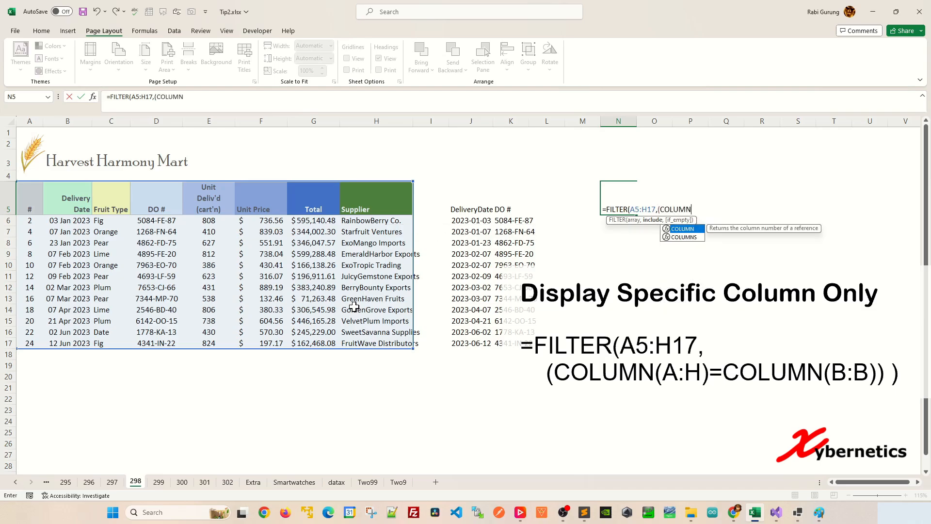
type("(")
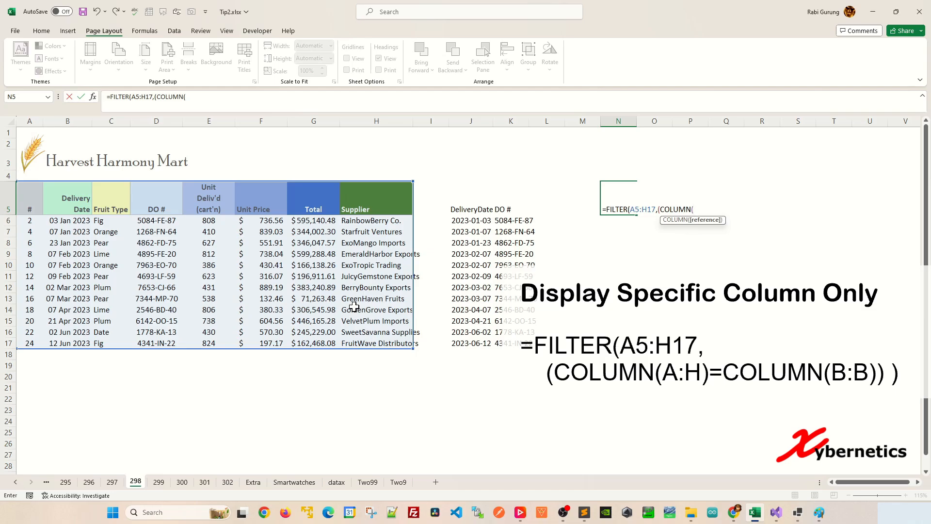
type("A:H")
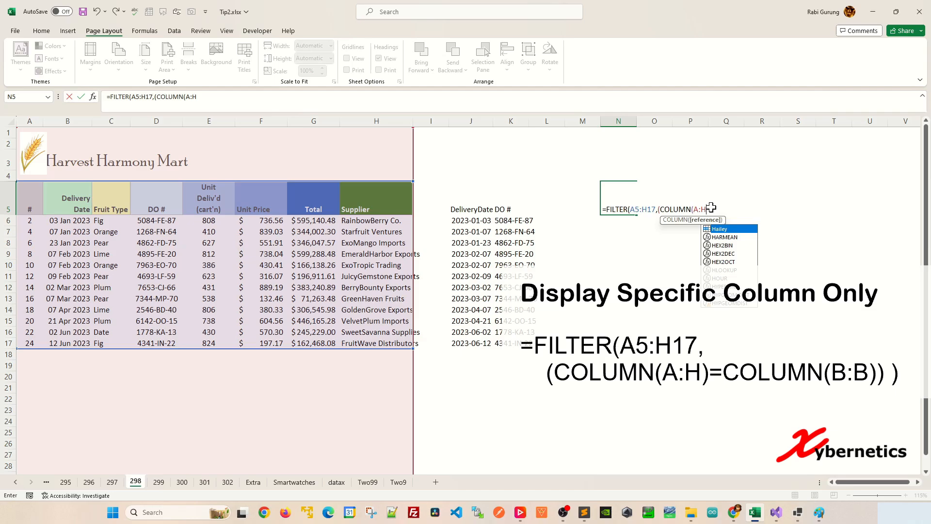
Open a parenthesized include condition in the N5 formula with COLUMN(A:H) as its first part
key("BackSpace")
type("AA")
key("BackSpace")
key("BackSpace")
type("H")
type(")")
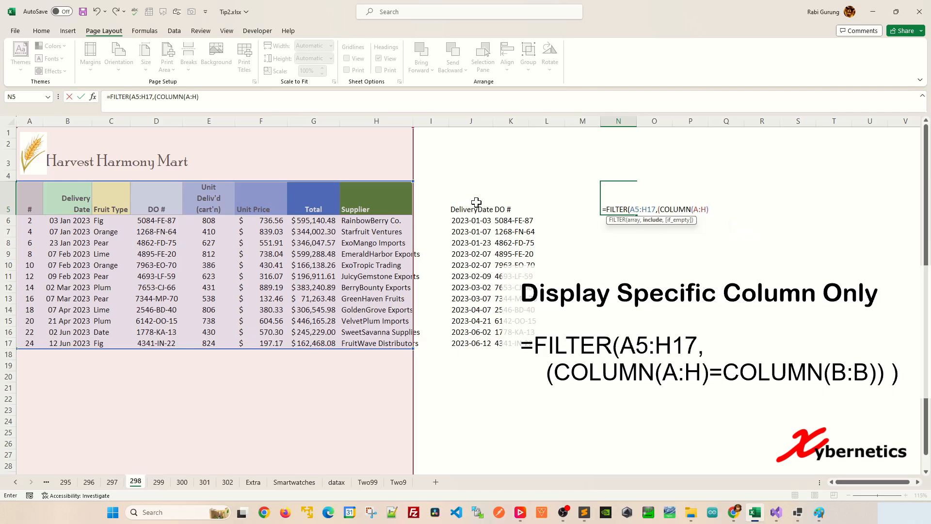
type("=COLU")
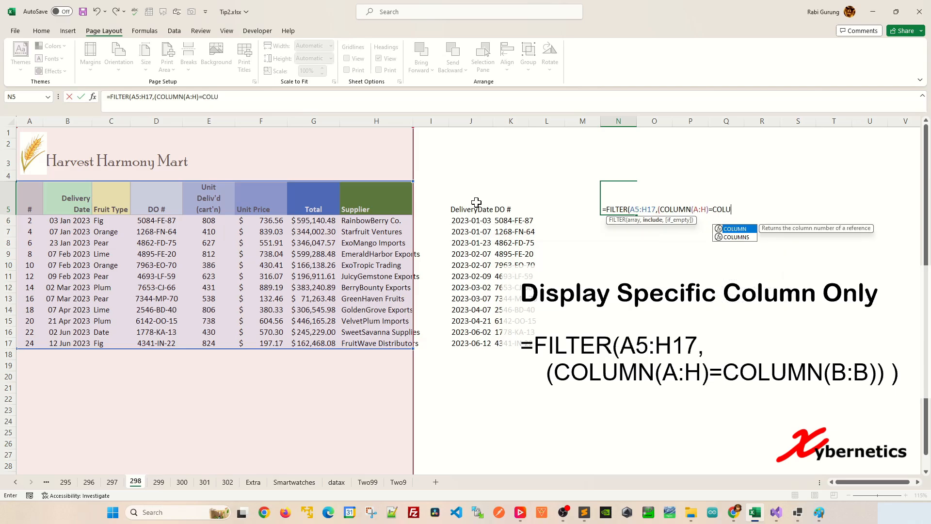
type("MN(")
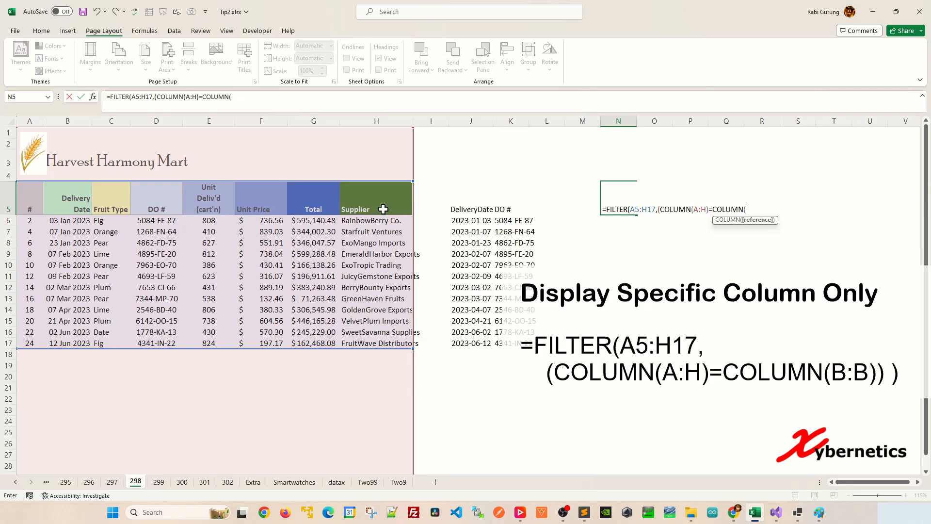
type("B:B")
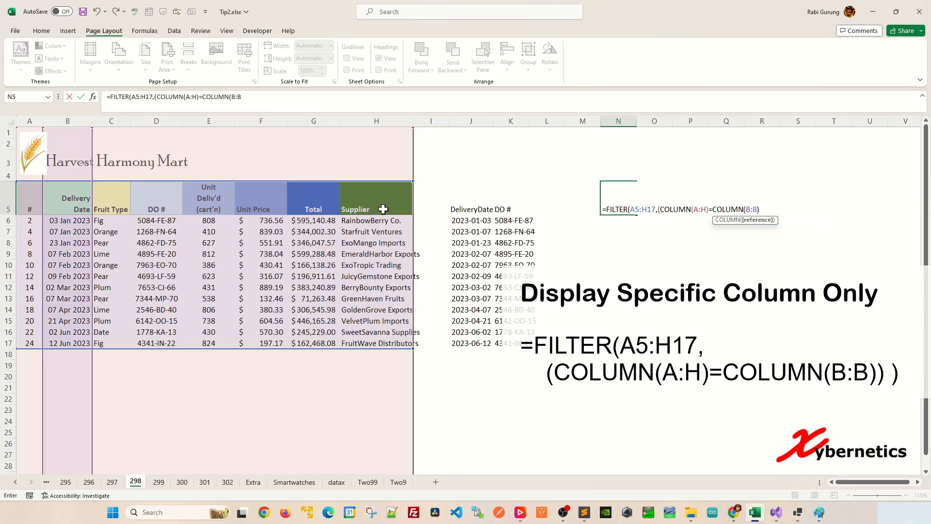
type(")")
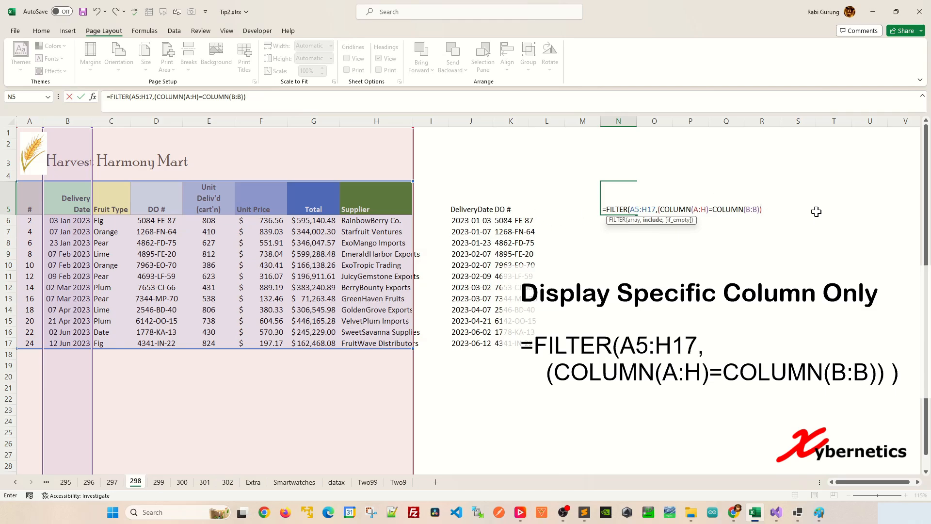
Complete the condition with =COLUMN(B:B) and commit the N5 formula as =FILTER(A5:H17,(COLUMN(A:H)=COLUMN(B:B)))
type(")")
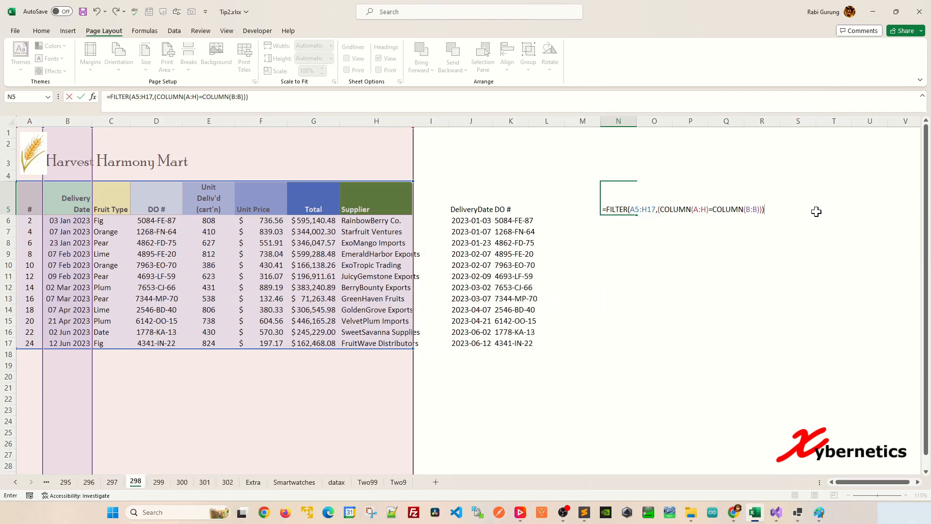
key("Return")
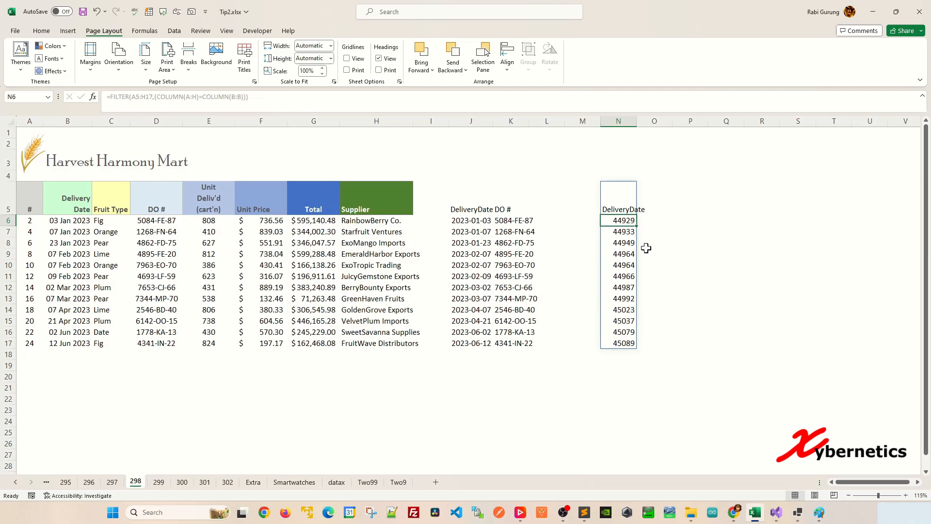
Append a copy of the condition (COLUMN(A:H)=COLUMN(B:B)) to the N5 formula's include argument, joined with +
left_click(628, 200)
double_click(628, 200)
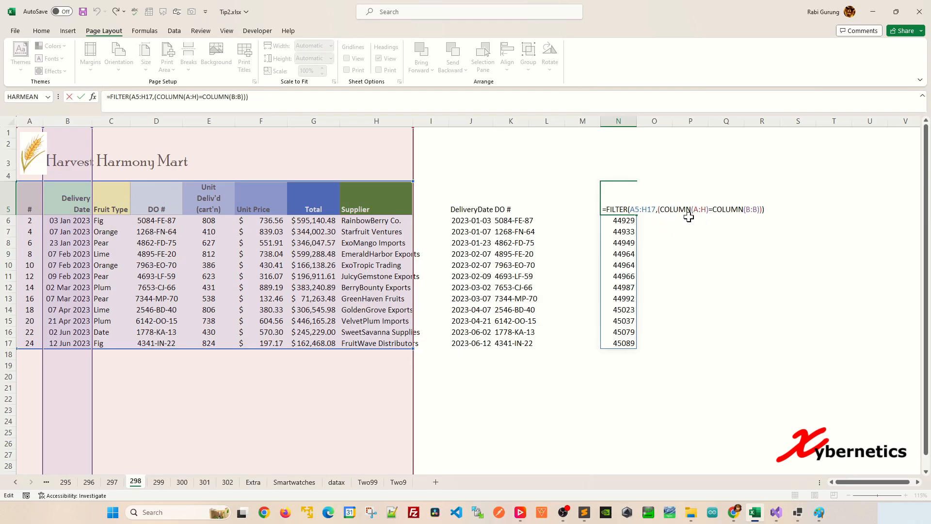
left_click_drag(659, 210, 755, 209)
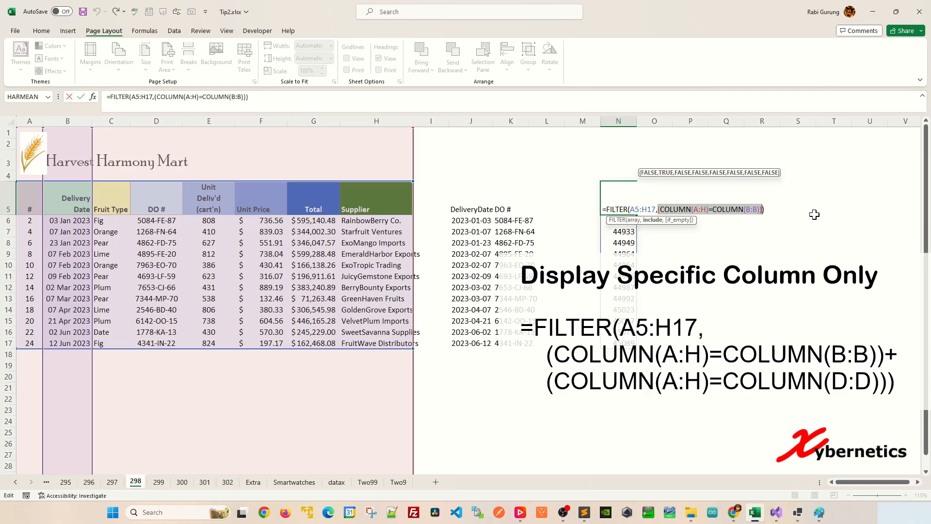
right_click(752, 211)
left_click(768, 232)
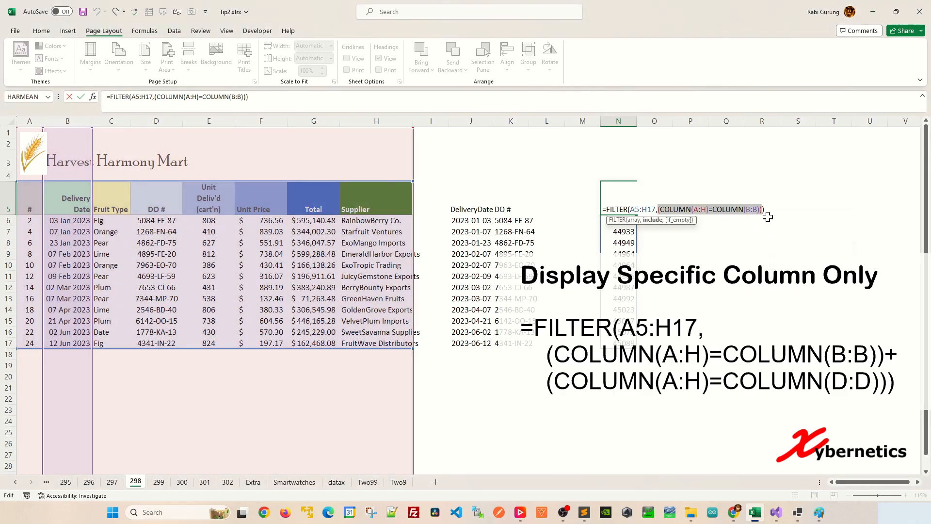
left_click(765, 208)
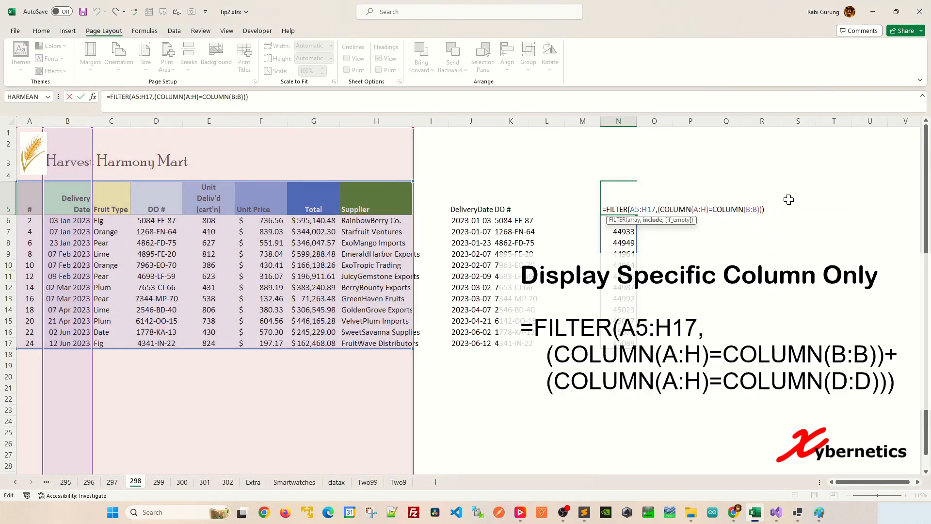
type("+")
right_click(767, 209)
left_click(769, 209)
key("ctrl+v")
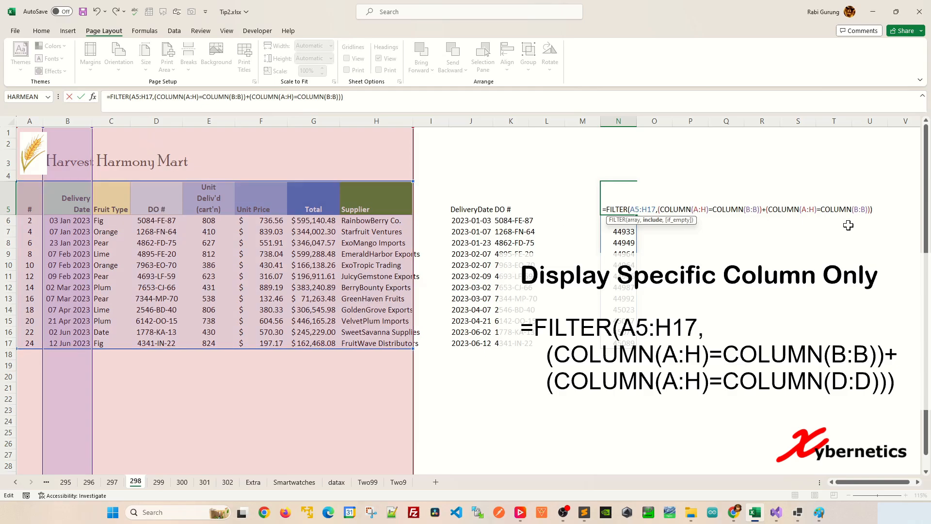
Change the second condition's reference in the N5 formula to D:D and commit the formula
left_click(859, 209)
key("BackSpace")
key("Delete")
key("Delete")
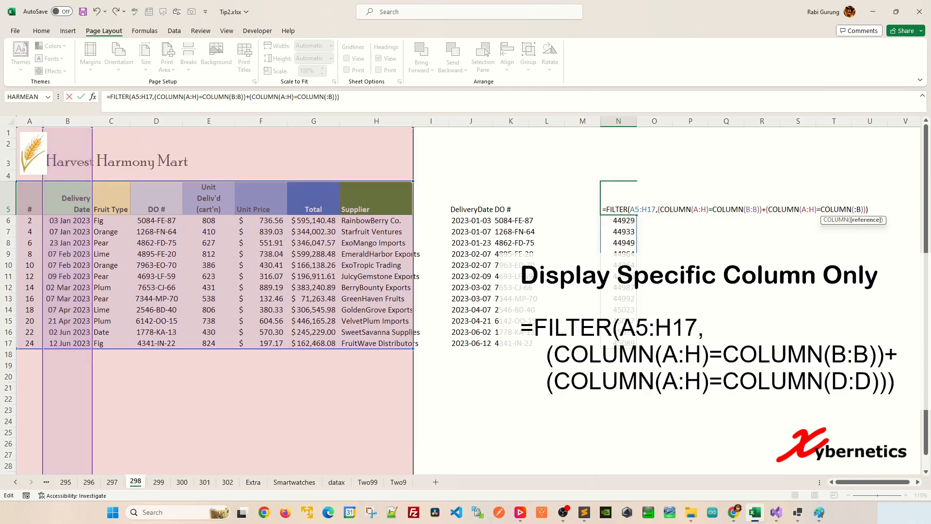
type("D:D")
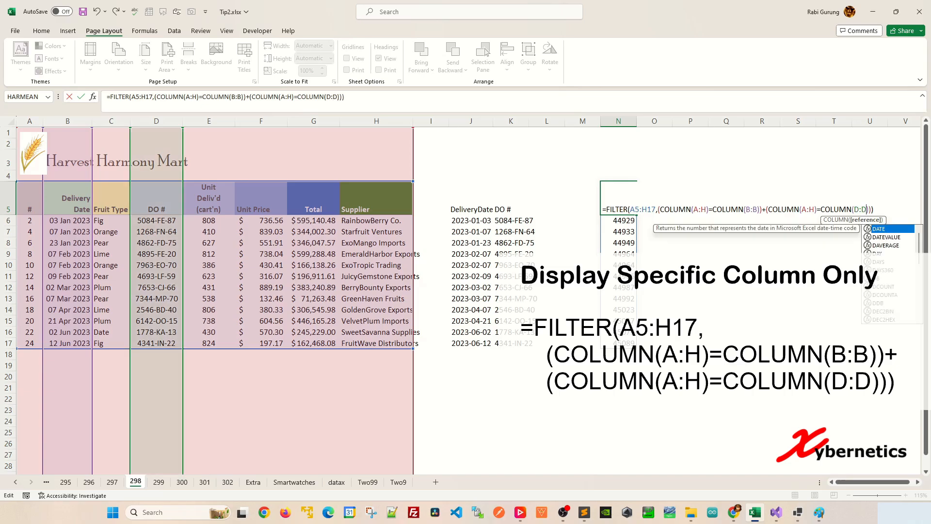
key("Return")
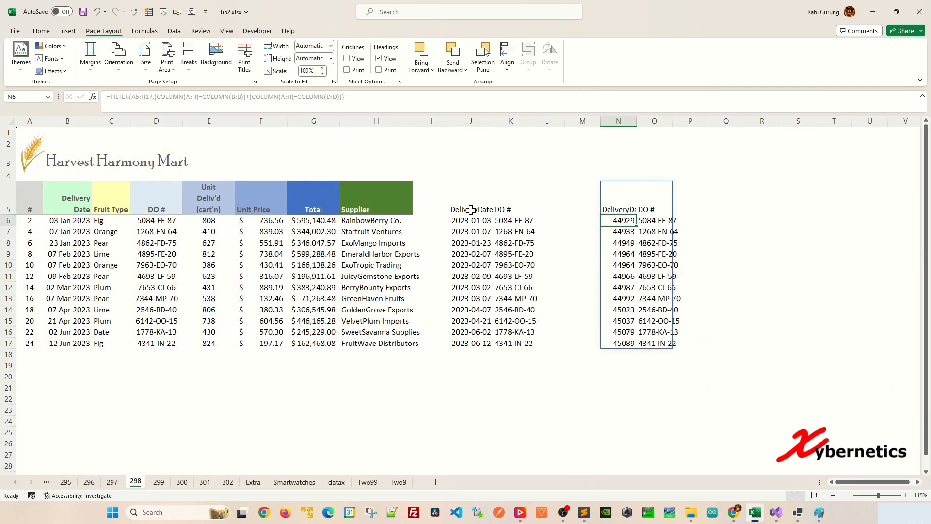
Format the delivery dates in N6:N17 with the Date category and the *2012-03-14 type
left_click(625, 343, "shift")
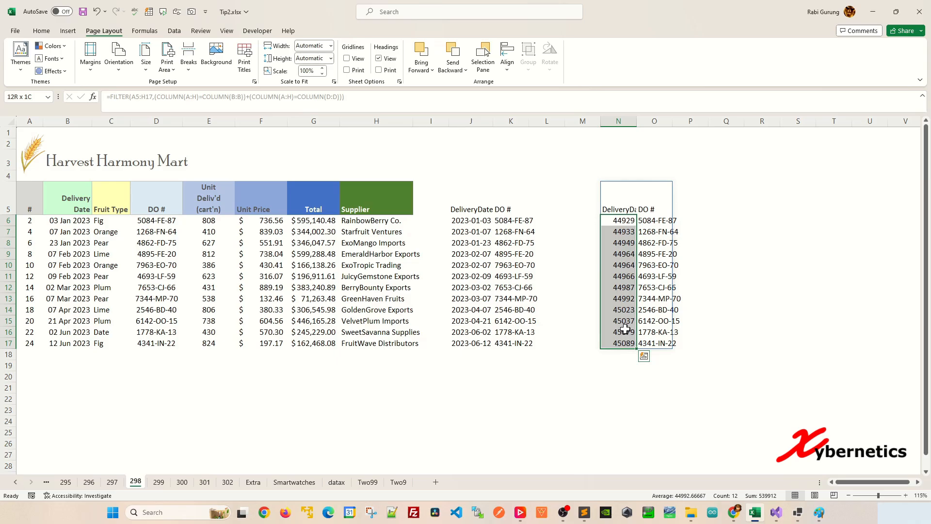
key("ctrl+1")
key("Down")
key("Down")
key("Down")
key("Down")
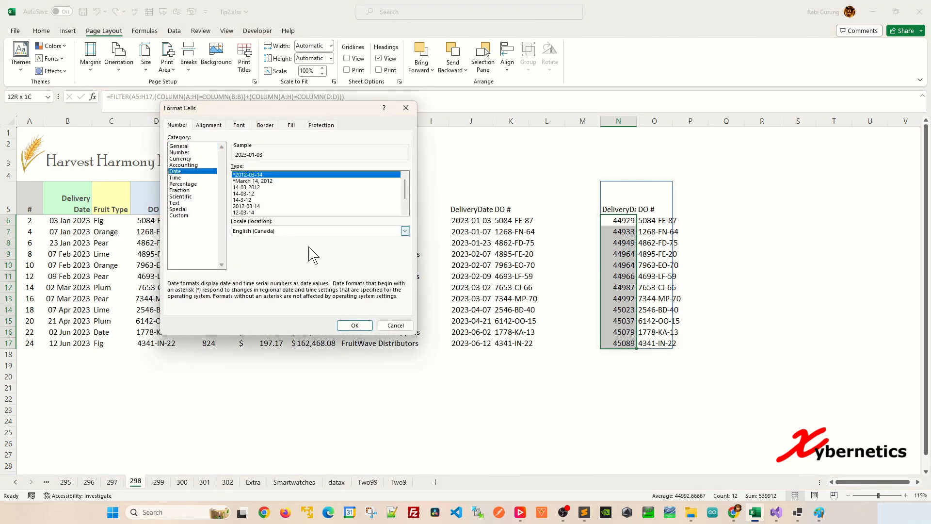
left_click(354, 325)
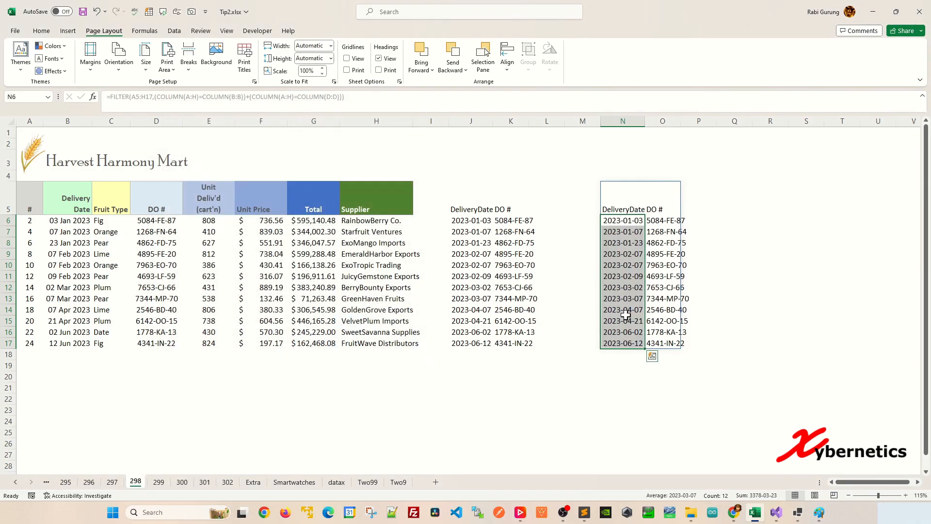
left_click(672, 232)
Add a third condition to the N5 formula by joining another copy of (COLUMN(A:H)=COLUMN(B:B)) with +
left_click(633, 200)
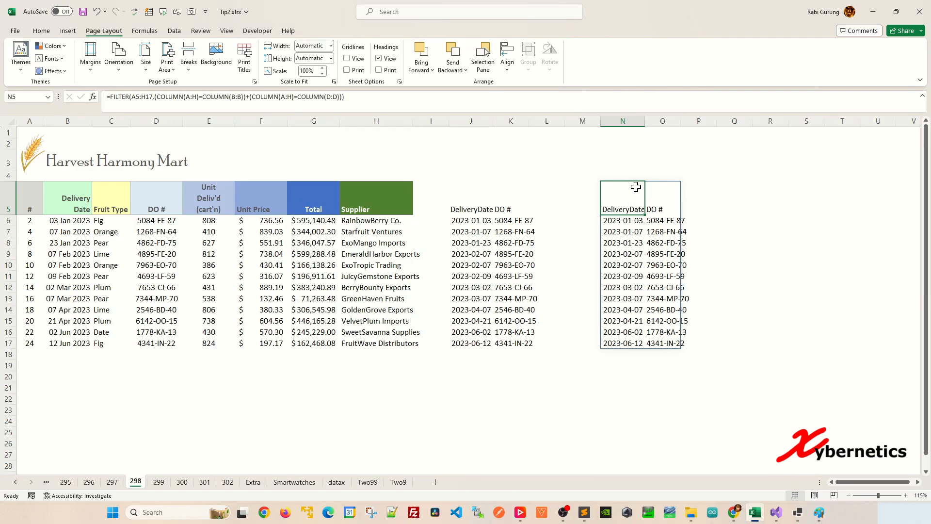
double_click(636, 187)
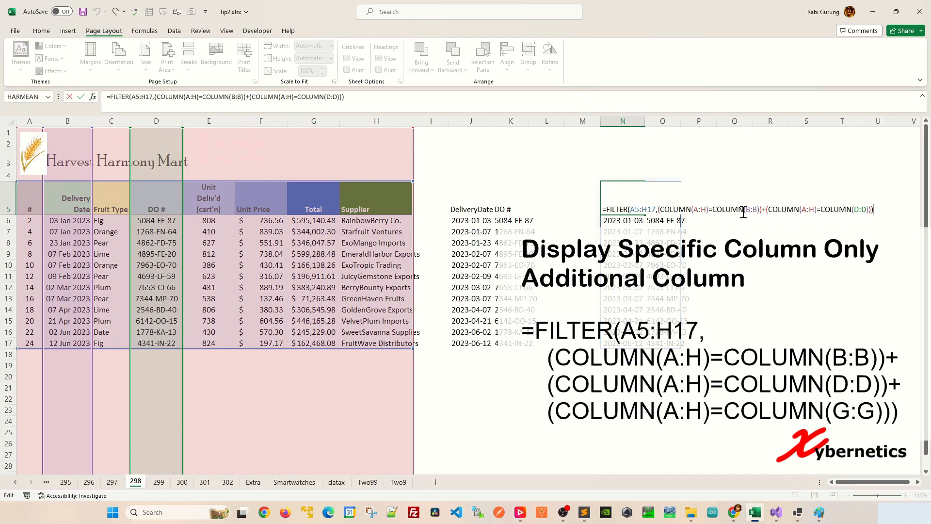
left_click_drag(659, 209, 761, 208)
left_click(661, 209)
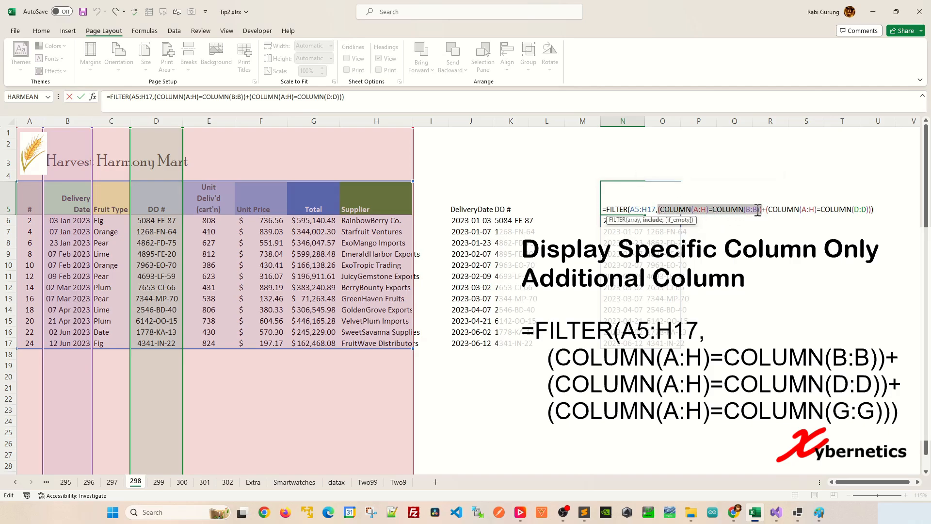
left_click_drag(758, 212, 763, 212)
left_click(873, 211)
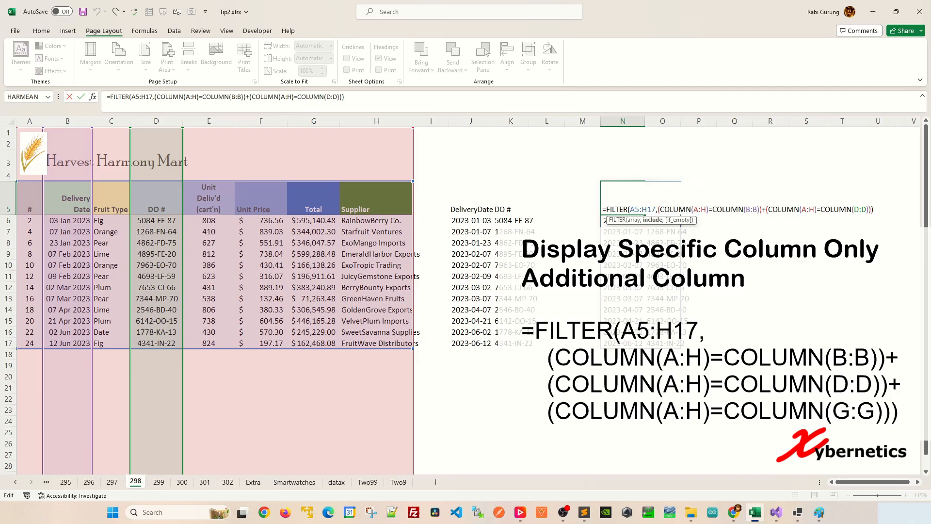
type("+")
key("ctrl+v")
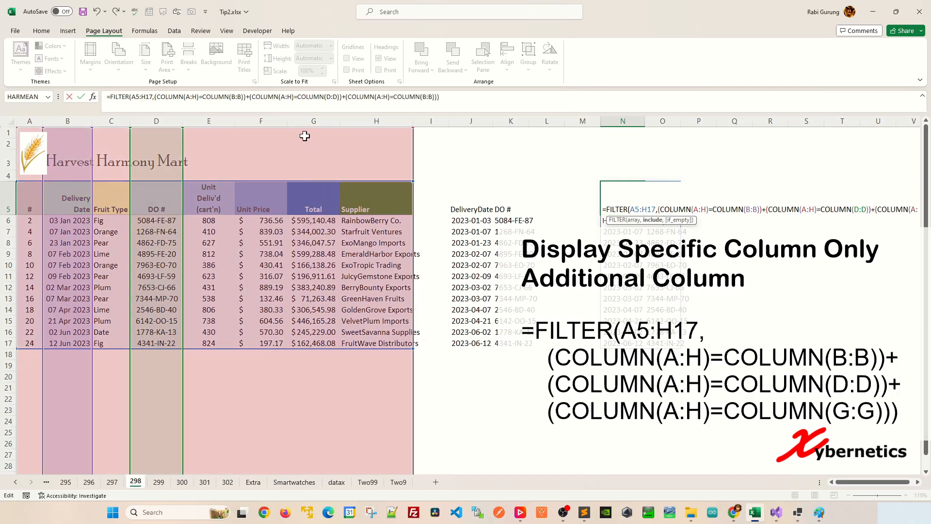
Change the third condition's reference in the N5 formula to G:G and commit the formula
left_click(428, 96)
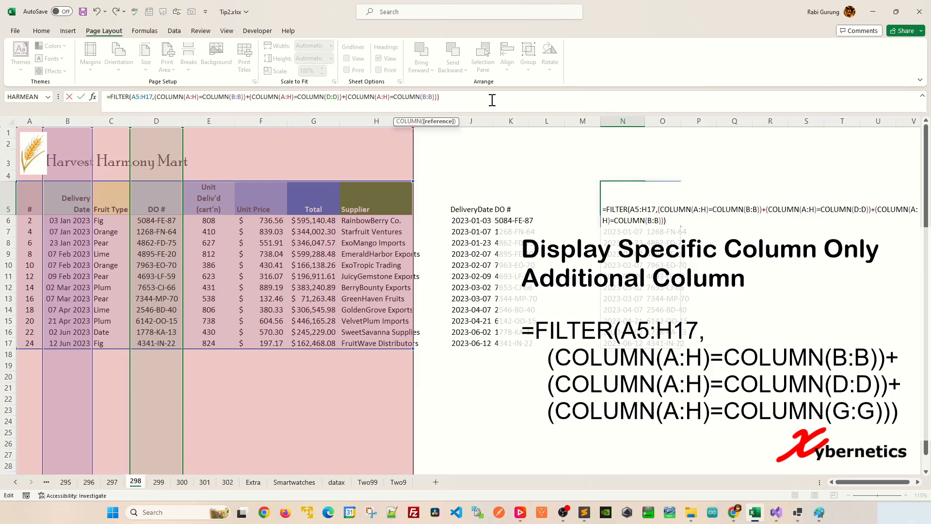
key("BackSpace")
key("BackSpace")
key("BackSpace")
type("G:")
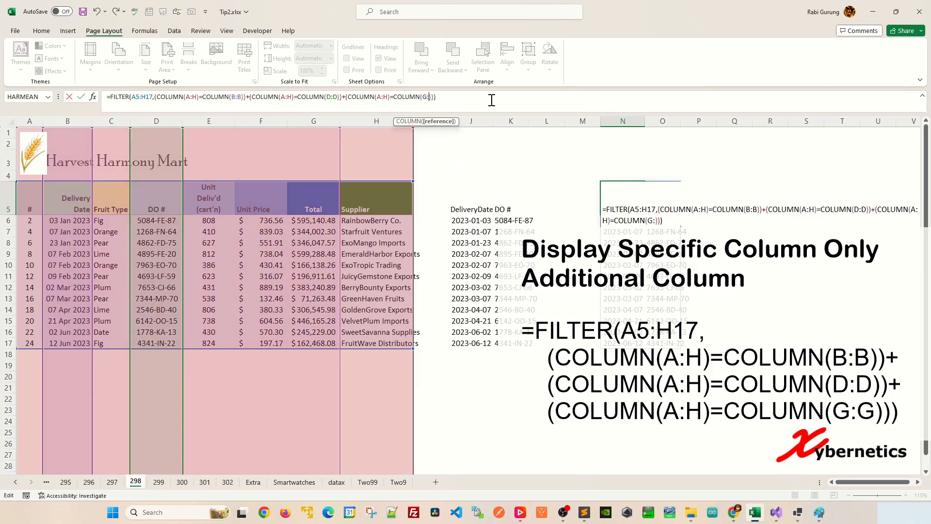
type("G")
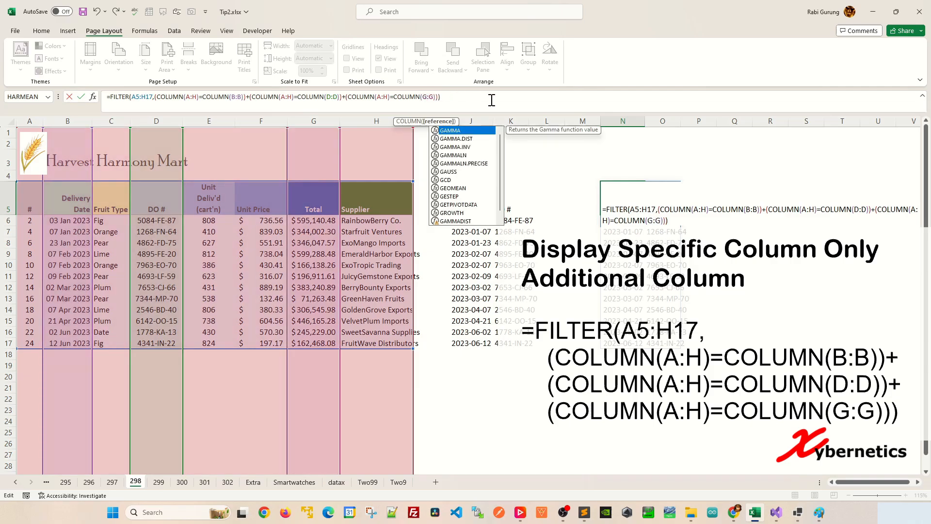
left_click(444, 97)
key("Return")
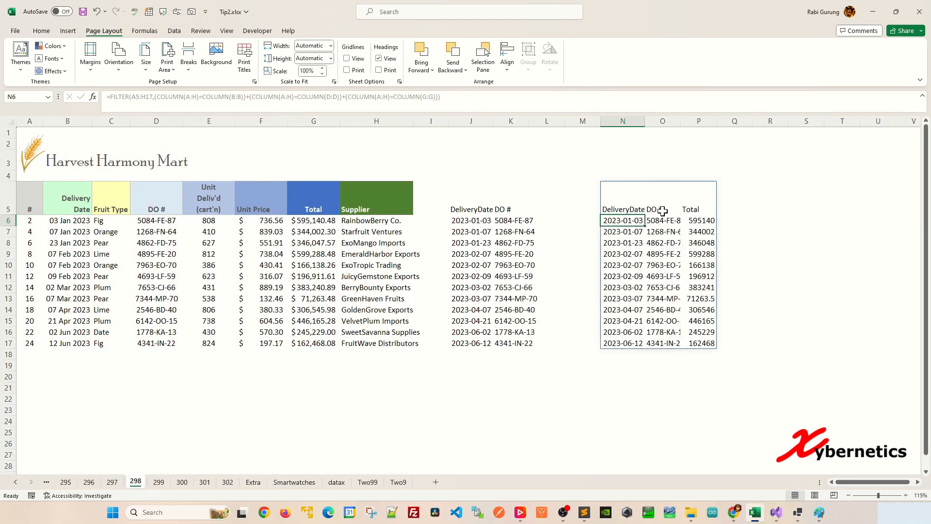
Review the B:B, D:D and G:G references in the N5 formula and leave editing without keeping any change
left_click(632, 204)
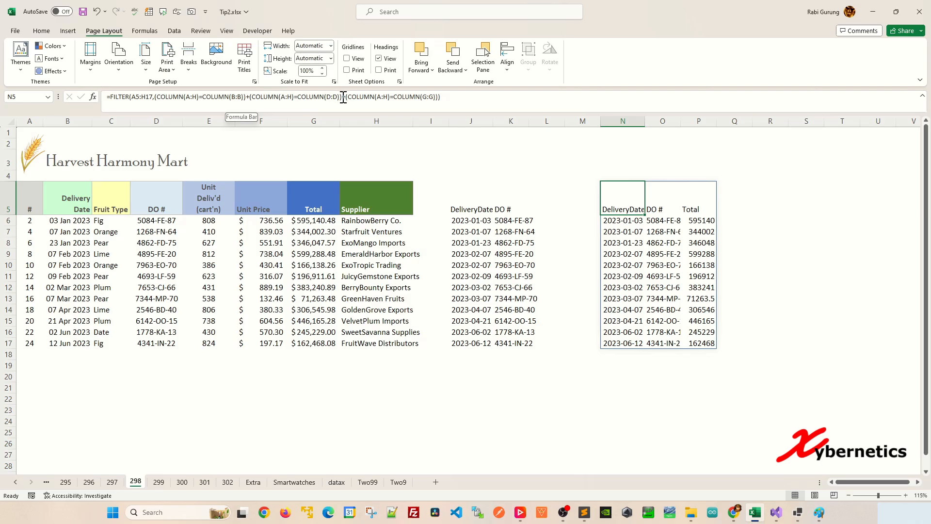
double_click(234, 97)
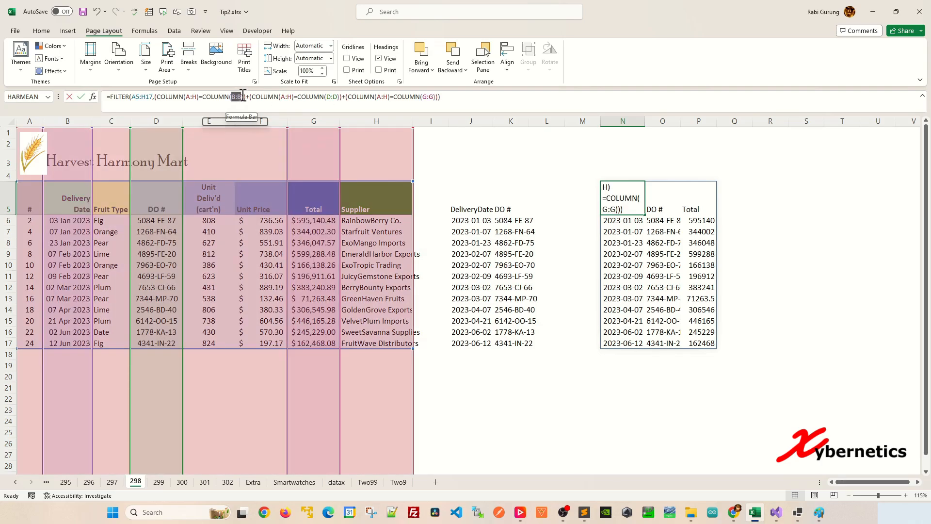
double_click(329, 97)
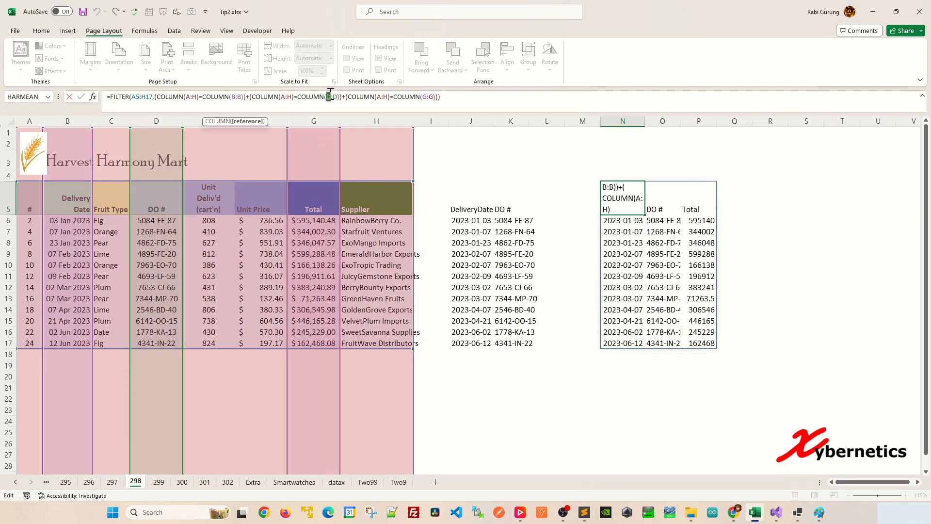
double_click(428, 97)
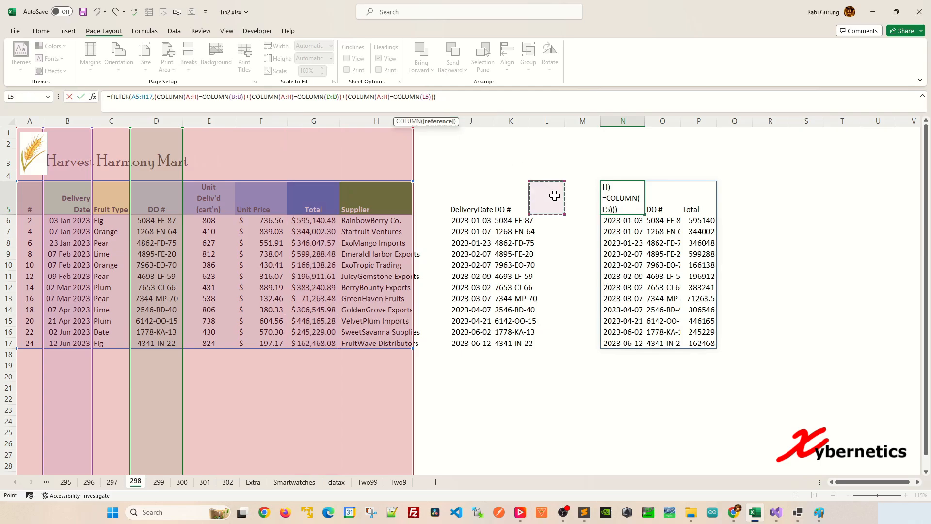
key("ctrl+Return")
left_click(546, 330)
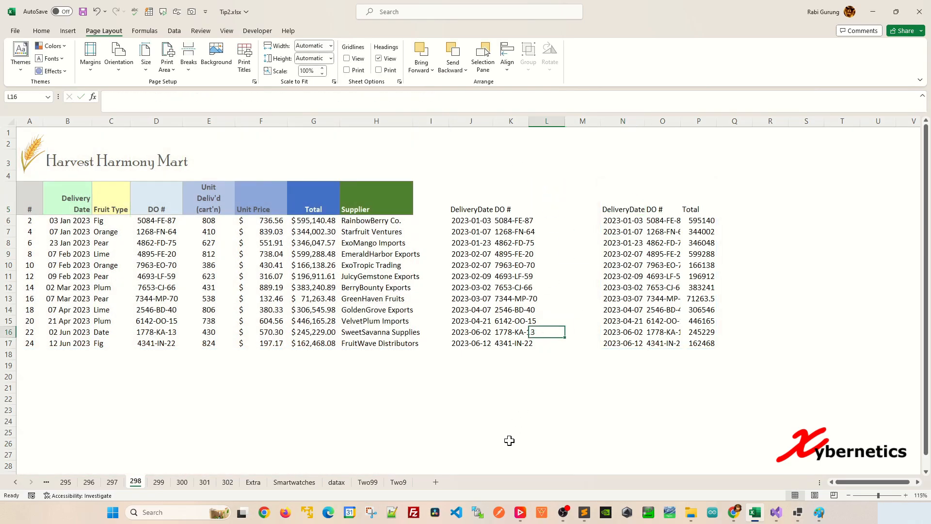